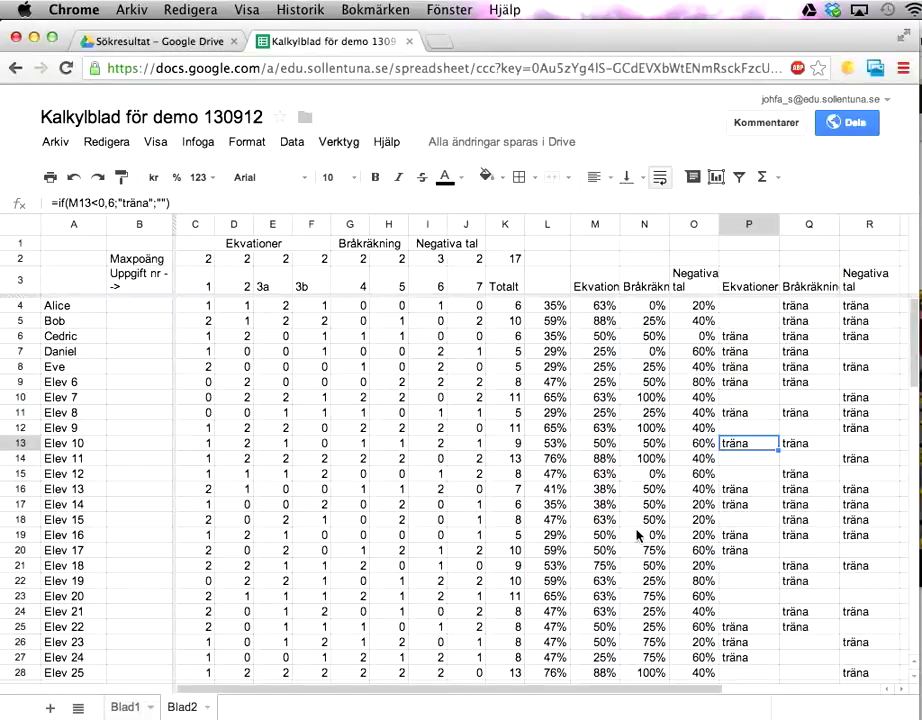
Step: Review the students' task scores in columns C to J, the percentages in L to O, and the training flags in P to R
left_click_drag(198, 306, 473, 671)
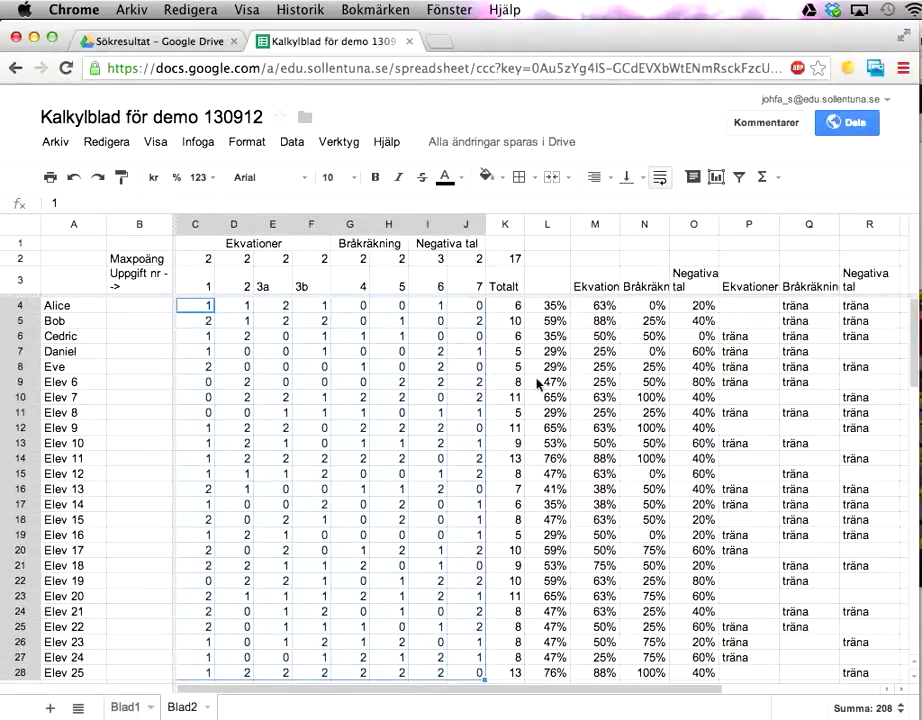
left_click_drag(553, 305, 689, 450)
left_click(689, 446)
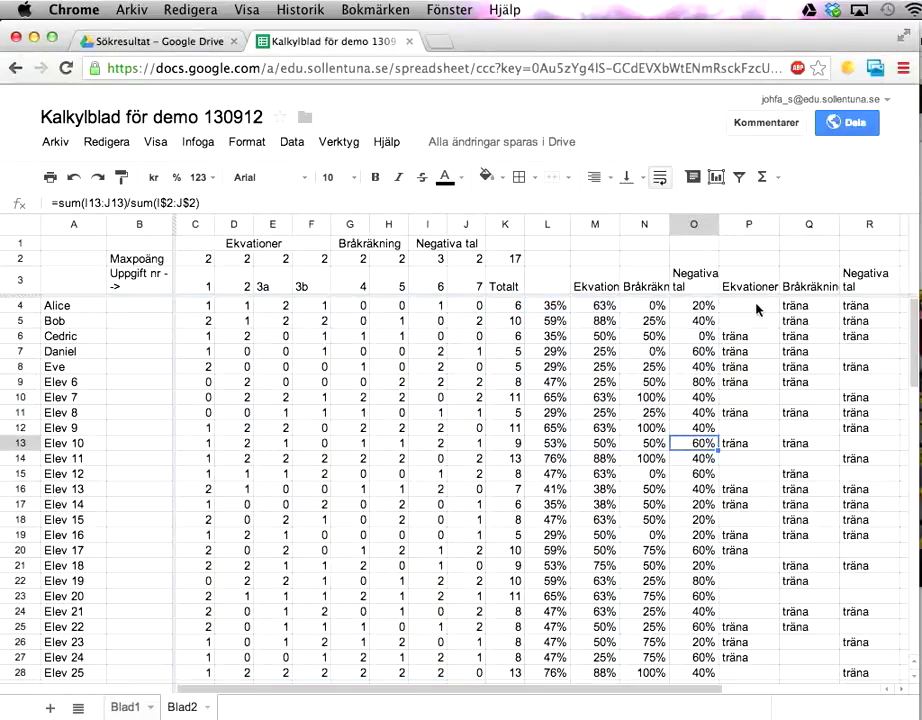
left_click_drag(755, 309, 872, 686)
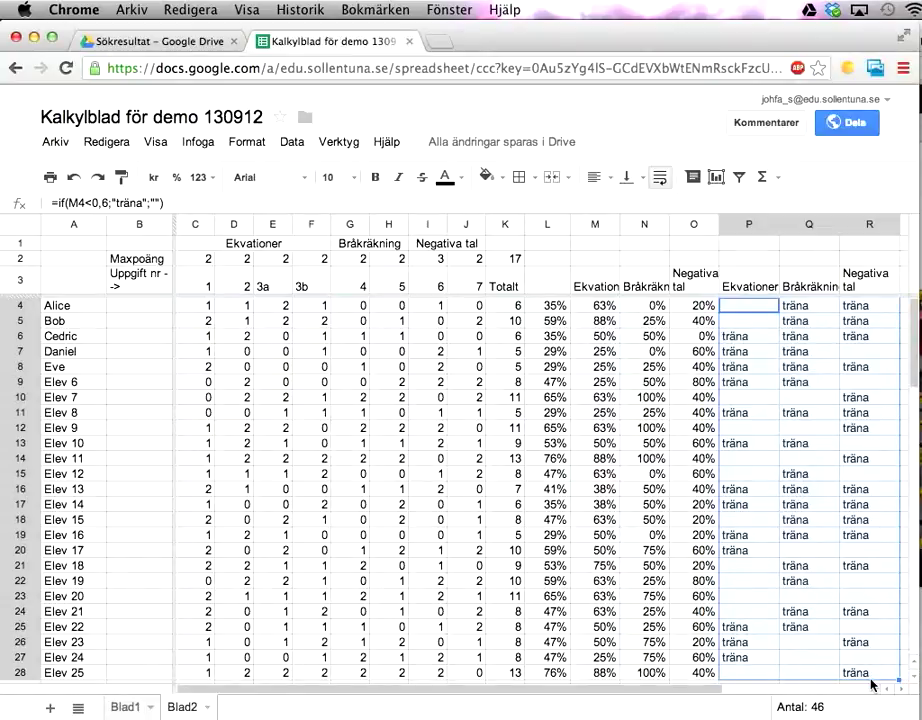
left_click(626, 458)
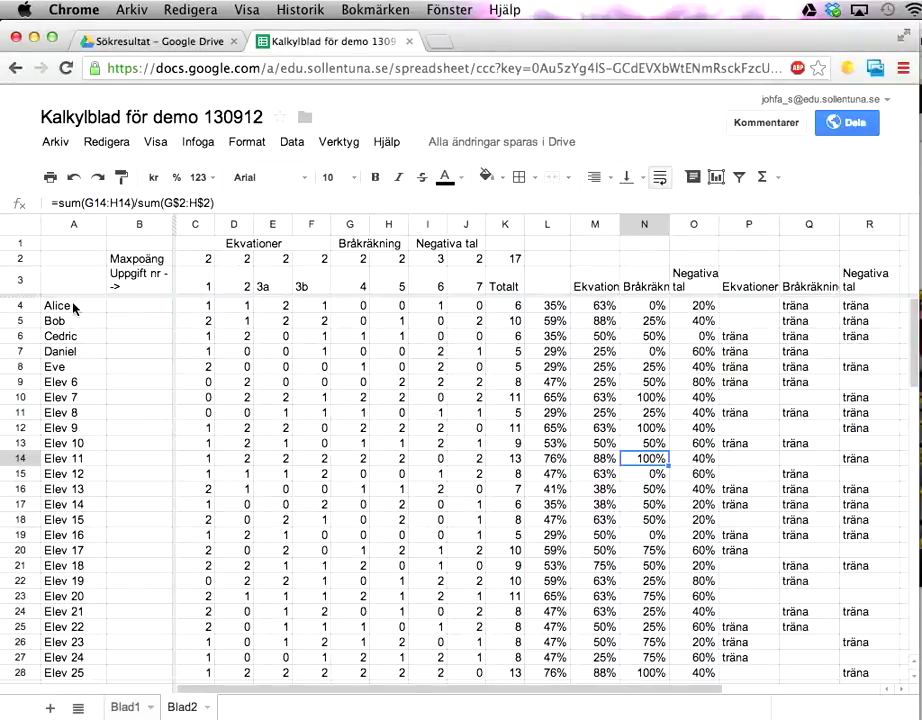
Step: Look over the student table A4:R35 and examine the total scores in K4:K35
left_click_drag(74, 309, 860, 587)
scroll(860, 587, "up", 5)
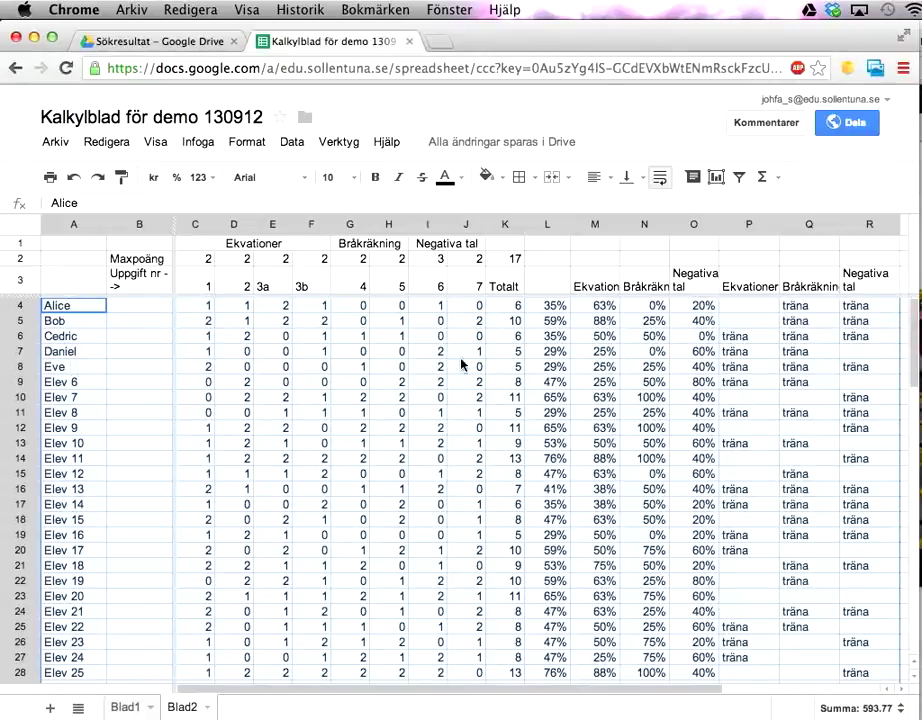
left_click(594, 351)
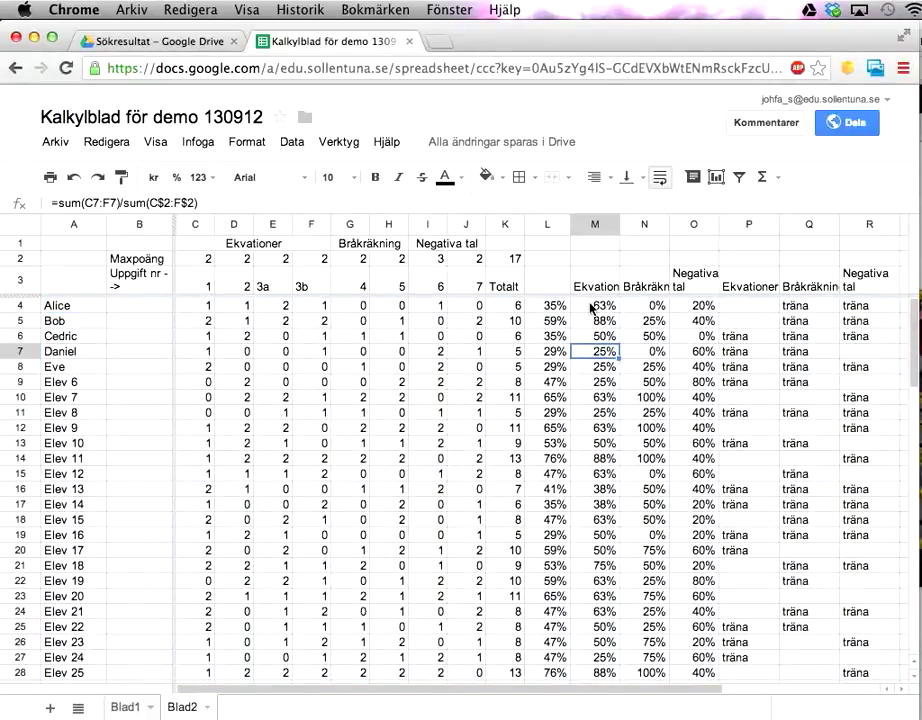
left_click(547, 306)
left_click(508, 307)
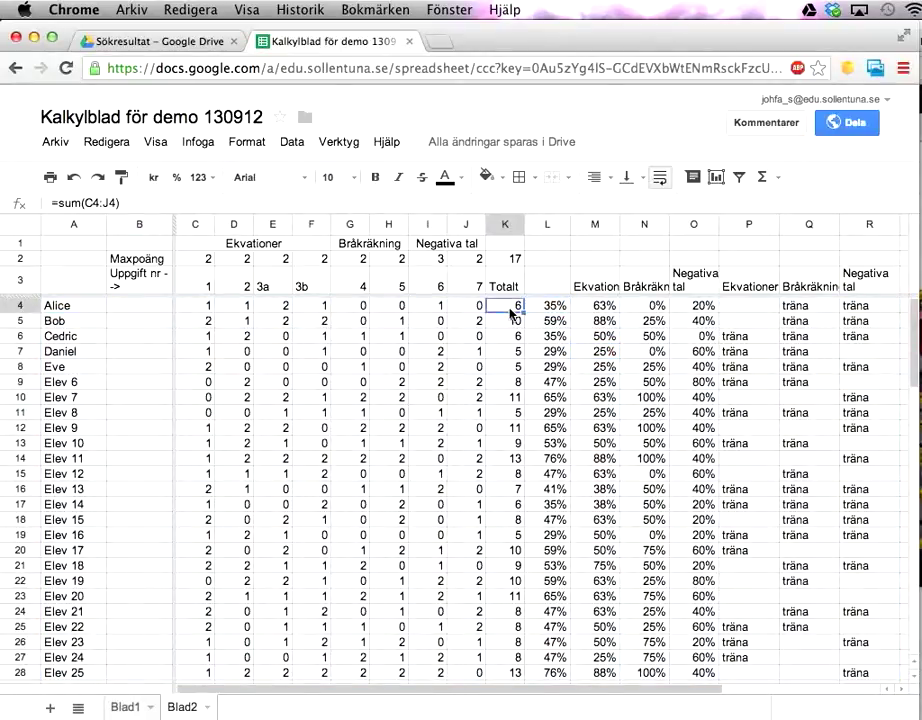
left_click_drag(512, 313, 512, 656)
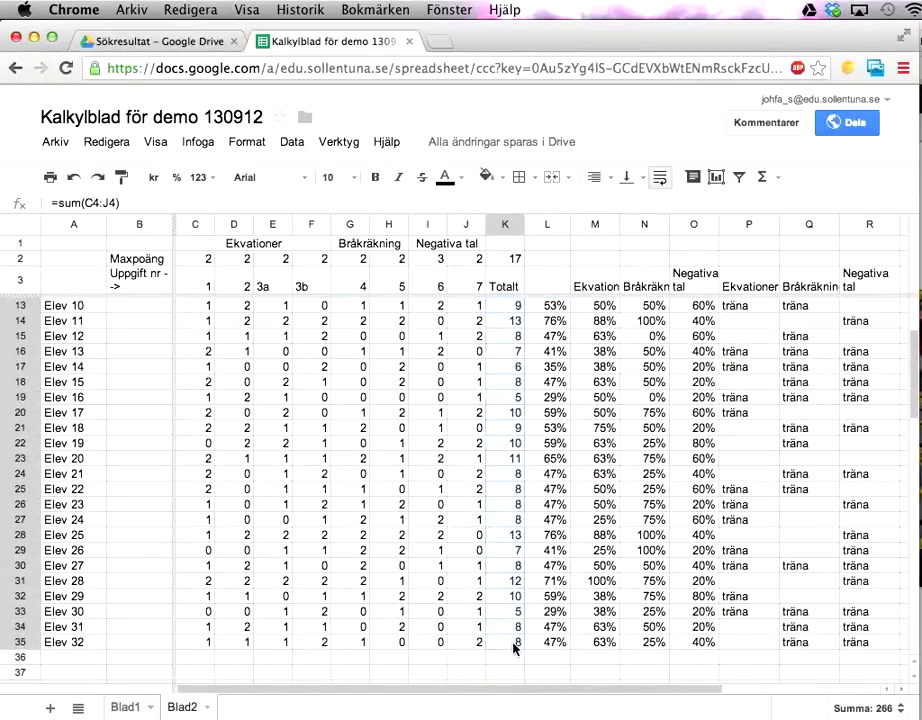
scroll(541, 580, "up", 2)
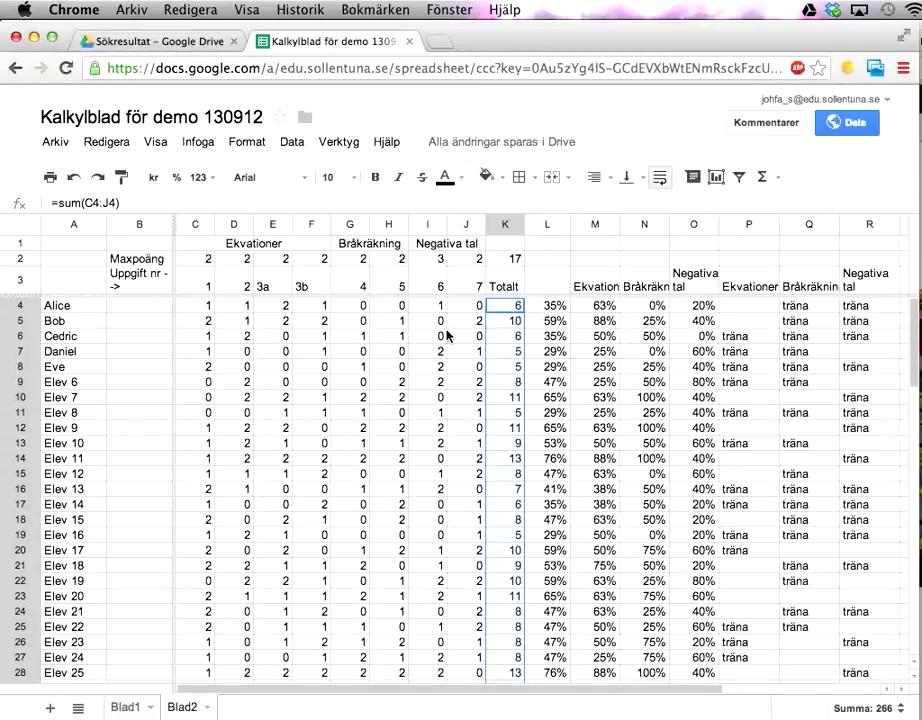
Step: Sort the range A4:R35 by column K in descending order (Z → A)
left_click_drag(48, 306, 856, 556)
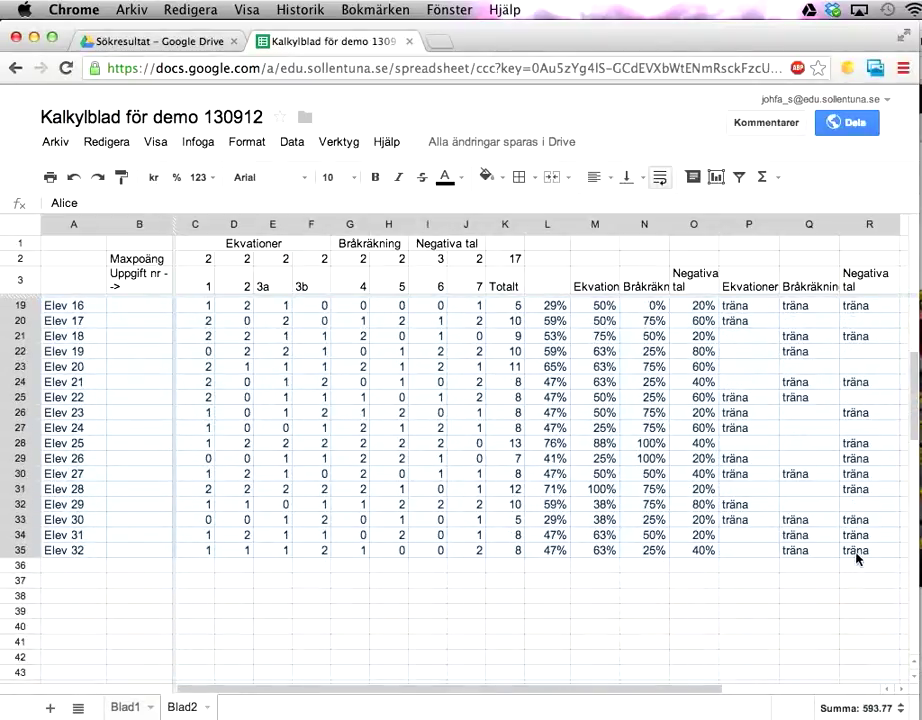
scroll(697, 527, "up", 2)
scroll(697, 527, "up", 4)
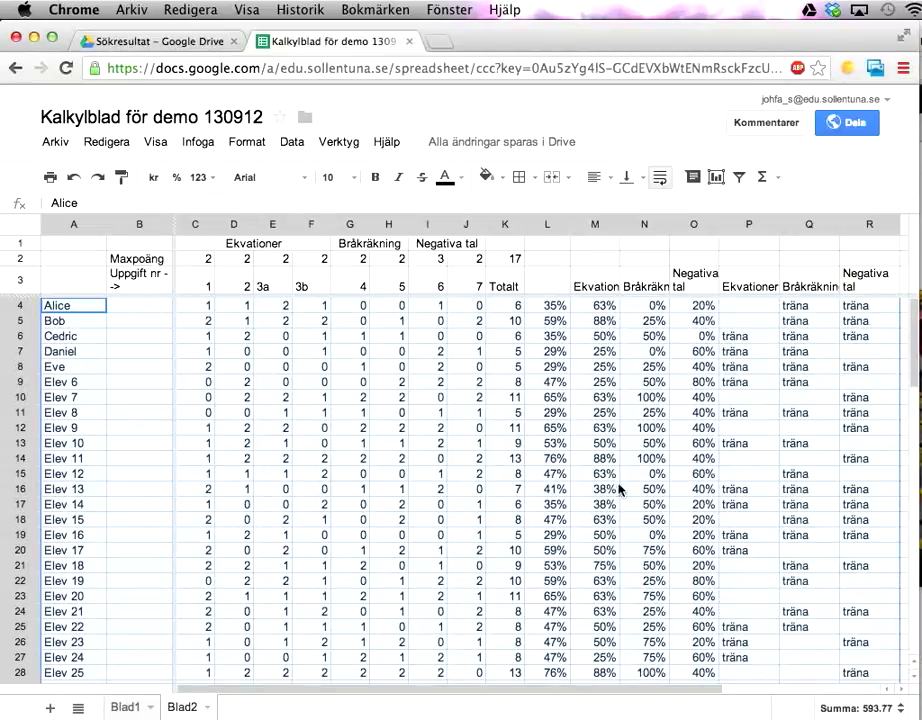
left_click(291, 144)
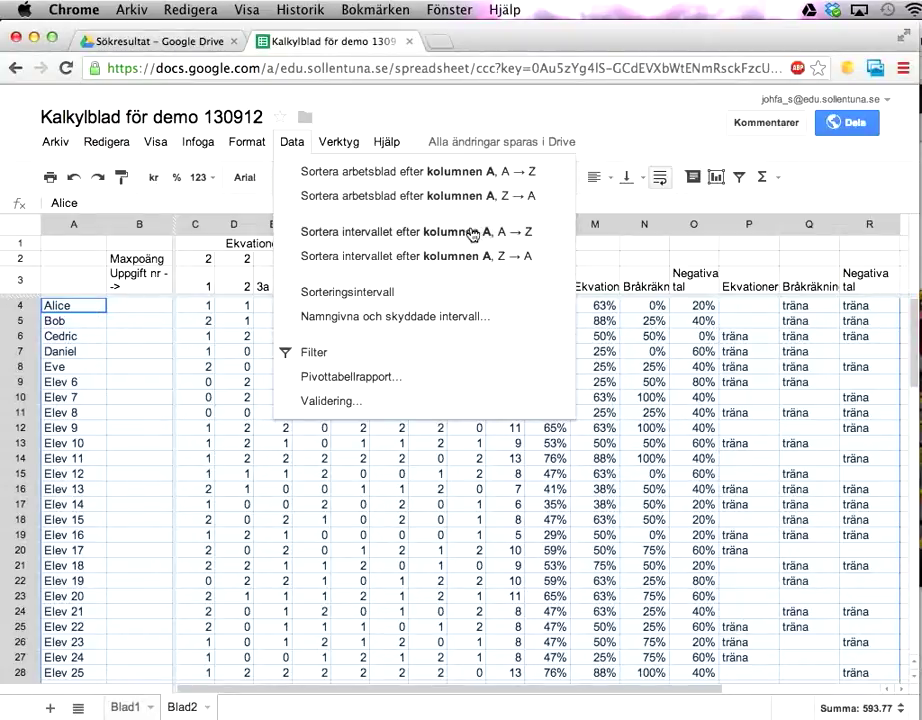
left_click(349, 301)
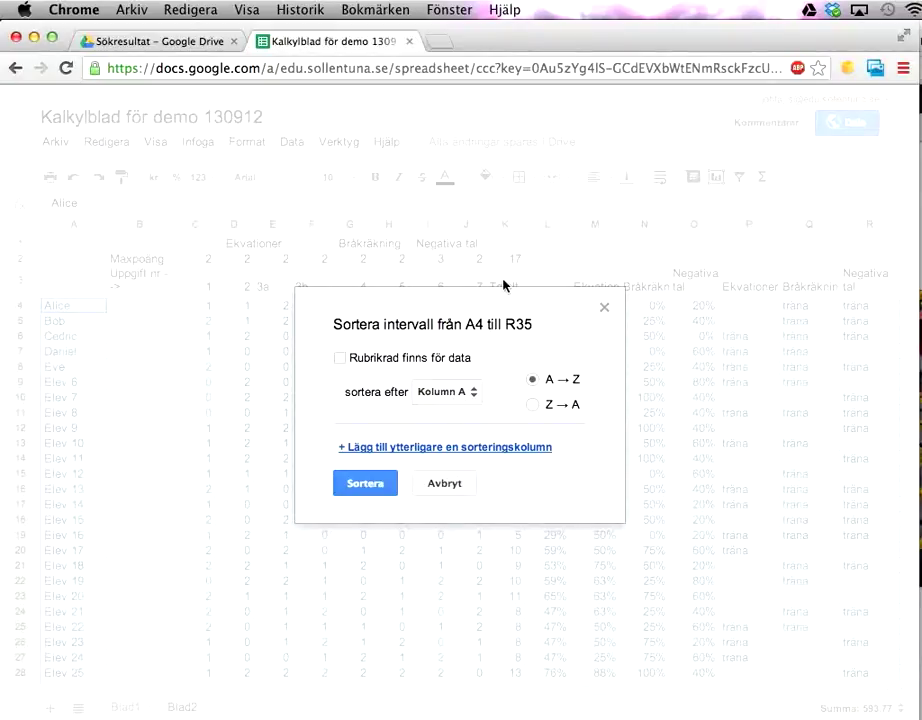
left_click(462, 394)
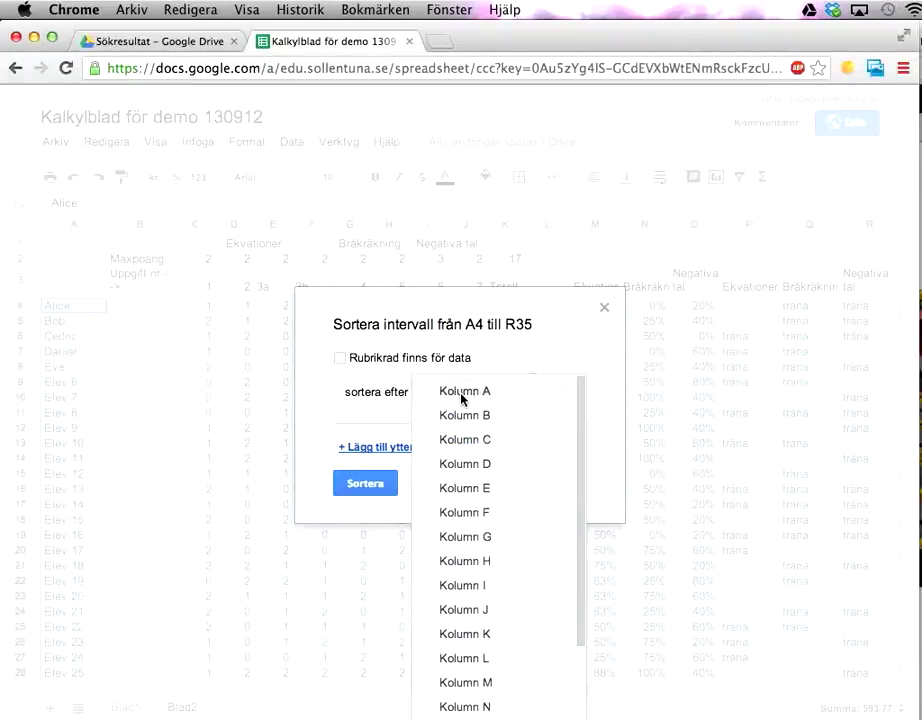
left_click(479, 637)
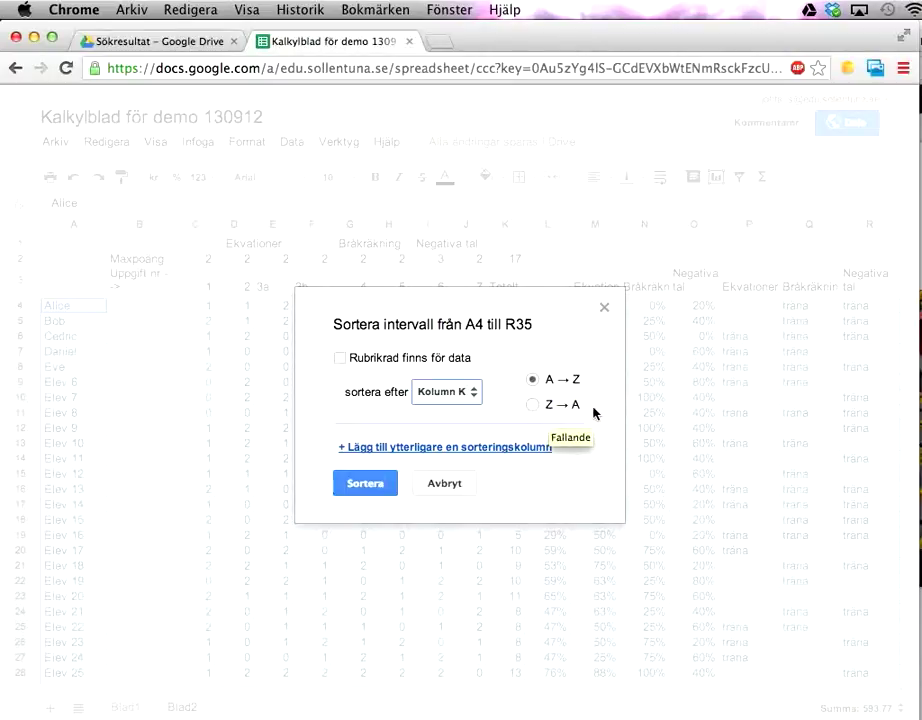
left_click(533, 406)
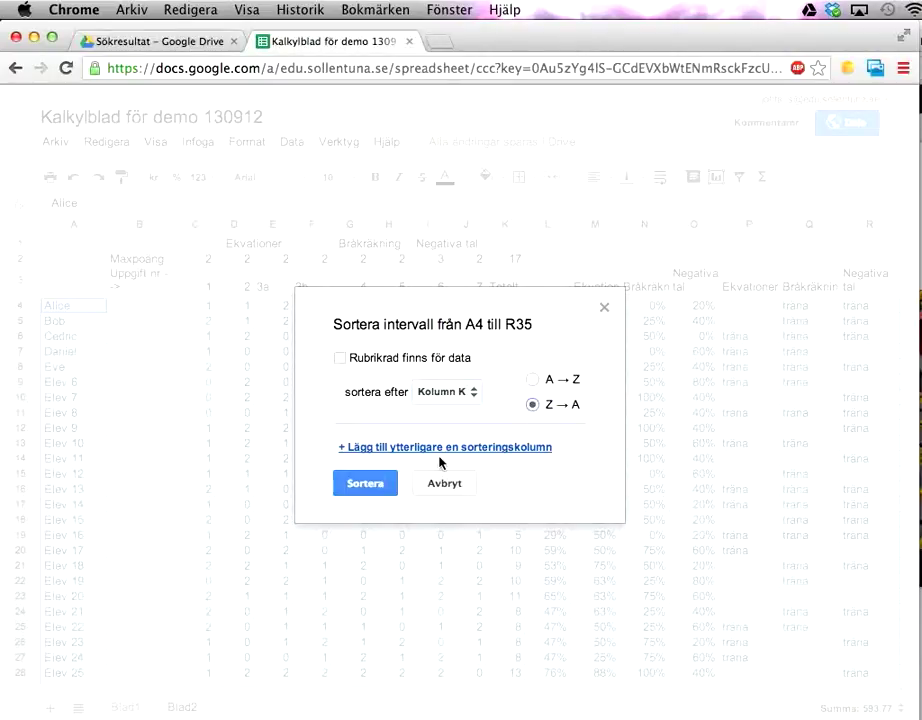
left_click(365, 484)
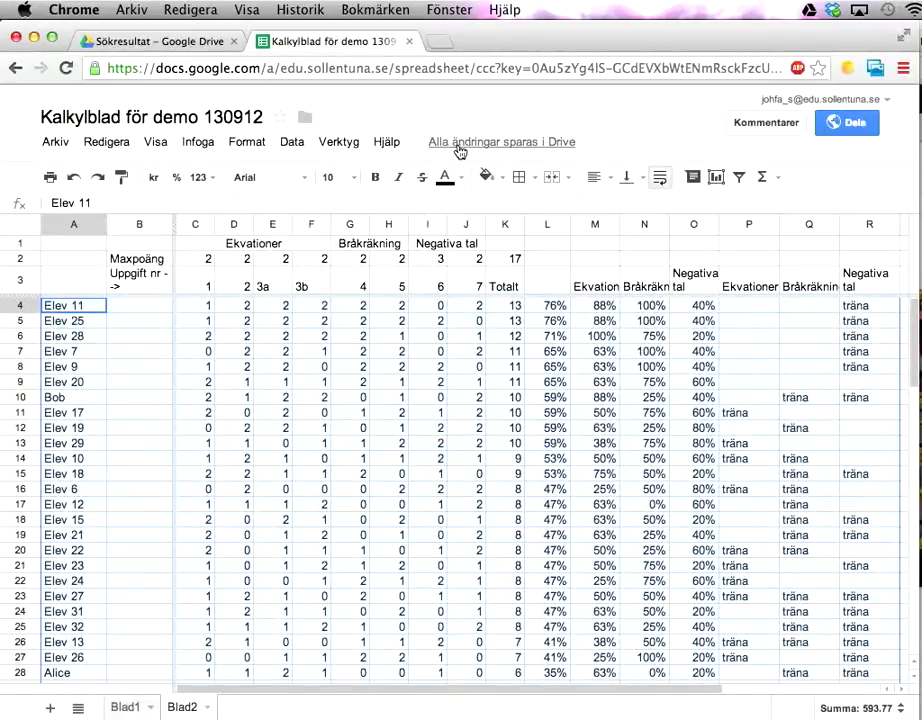
Step: Check the order of the total scores down column K
left_click(531, 352)
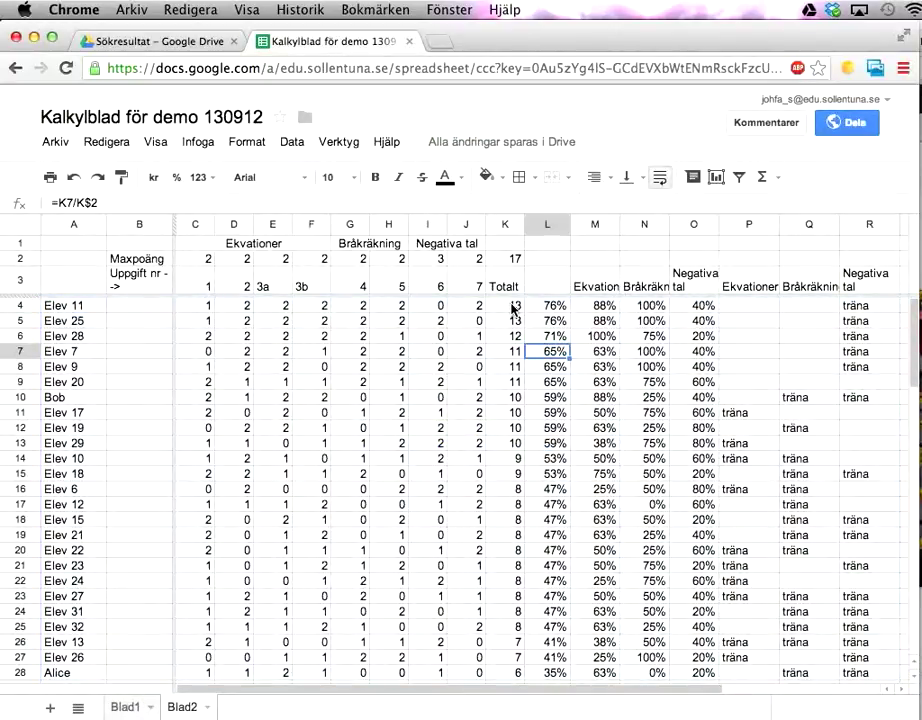
left_click(513, 306)
left_click_drag(513, 320, 506, 480)
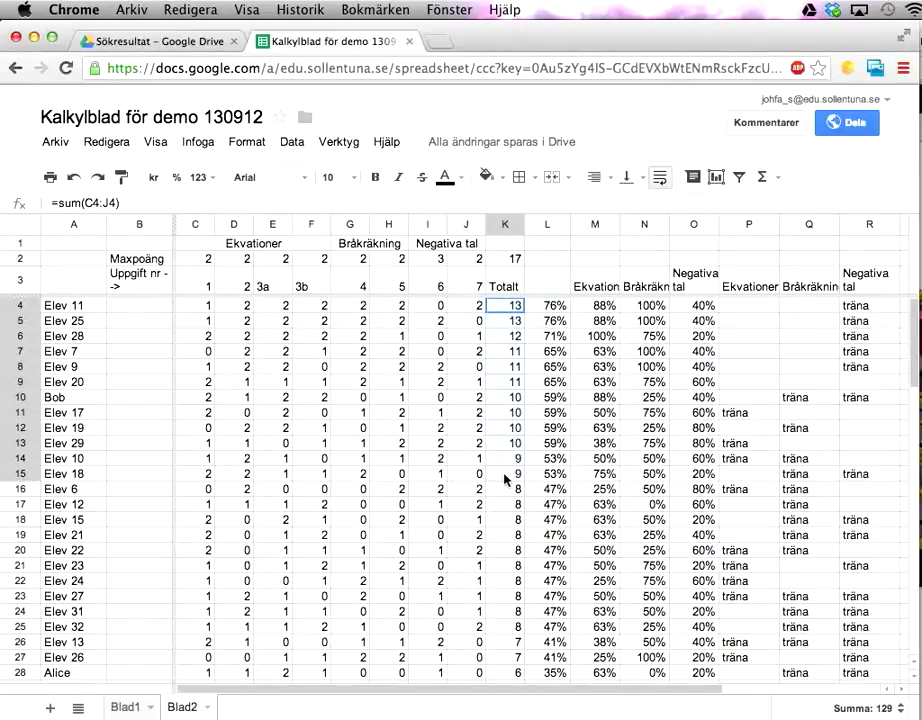
left_click_drag(506, 480, 510, 645)
scroll(513, 652, "down", 2)
scroll(513, 652, "down", 2)
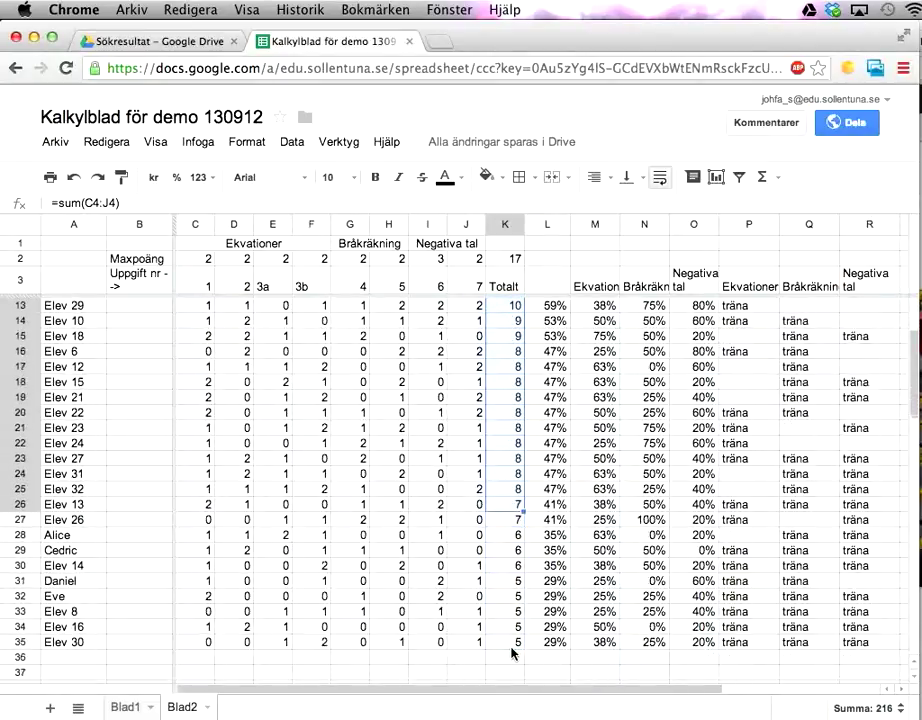
scroll(512, 648, "up", 4)
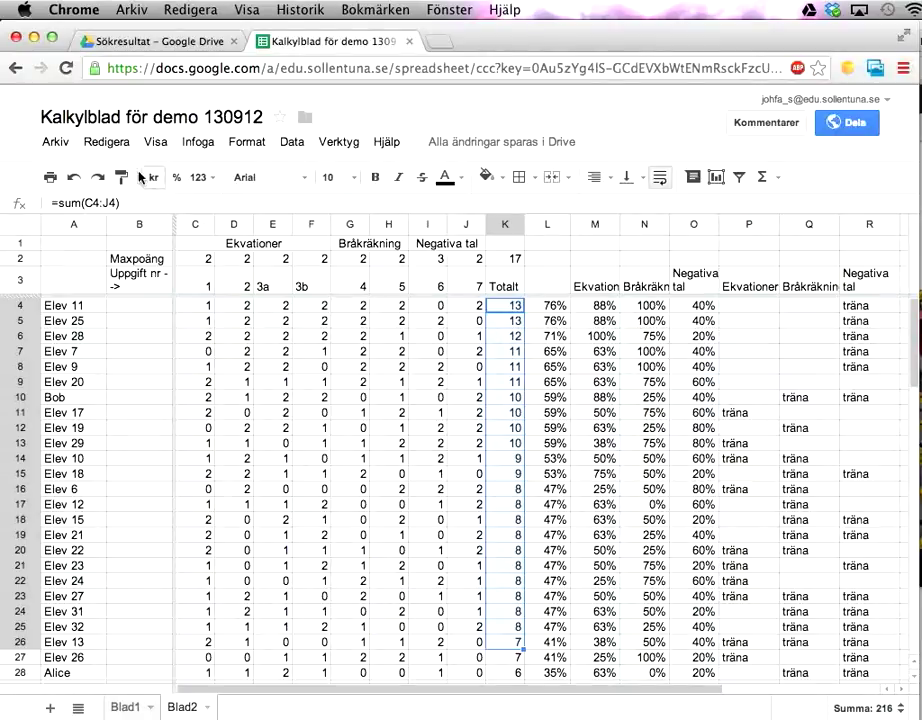
Step: Undo the sort by total score and check the student names in column A
left_click(104, 141)
left_click(80, 172)
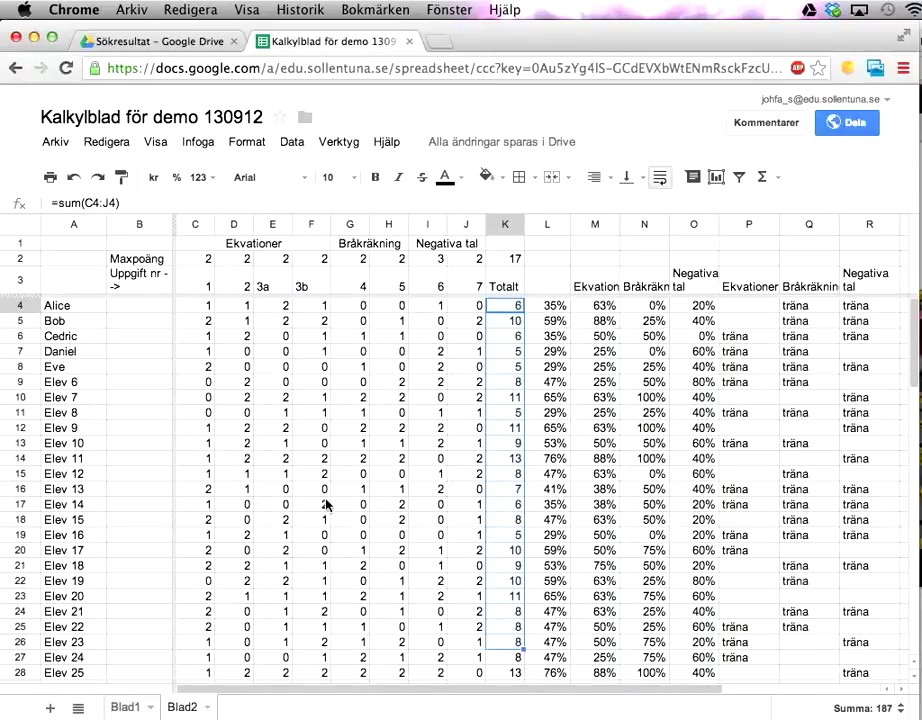
left_click_drag(45, 303, 63, 398)
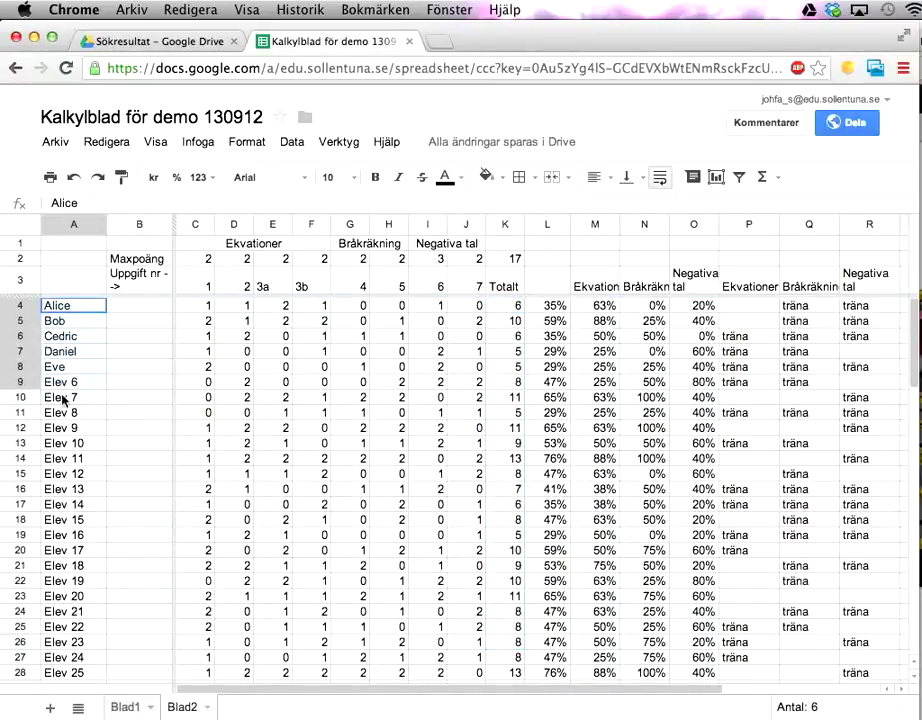
left_click(313, 443)
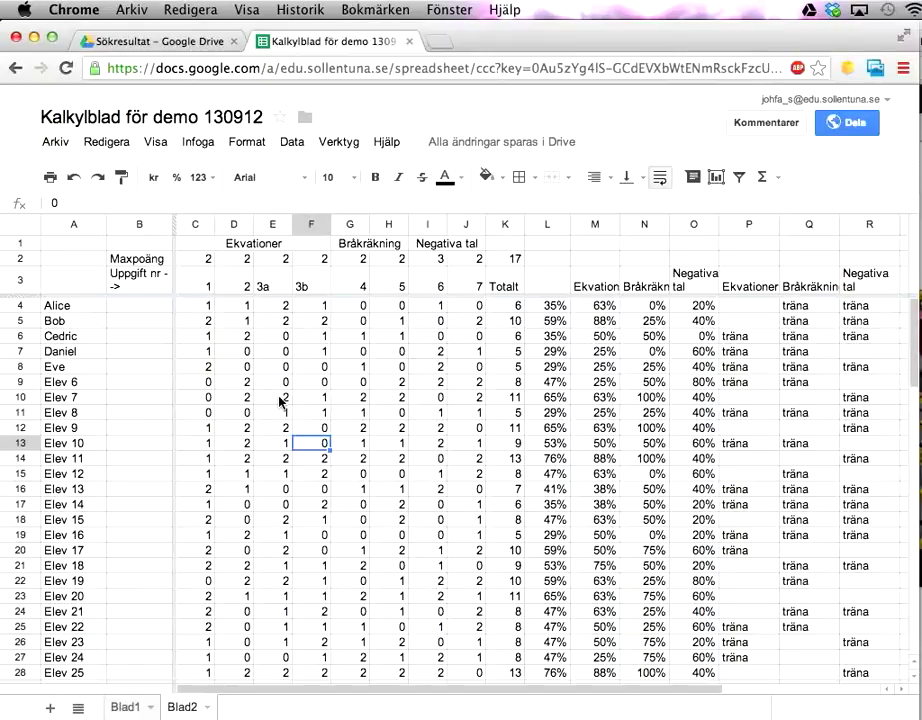
Step: Turn on filtering for the table and view the filter options of column B
left_click(741, 180)
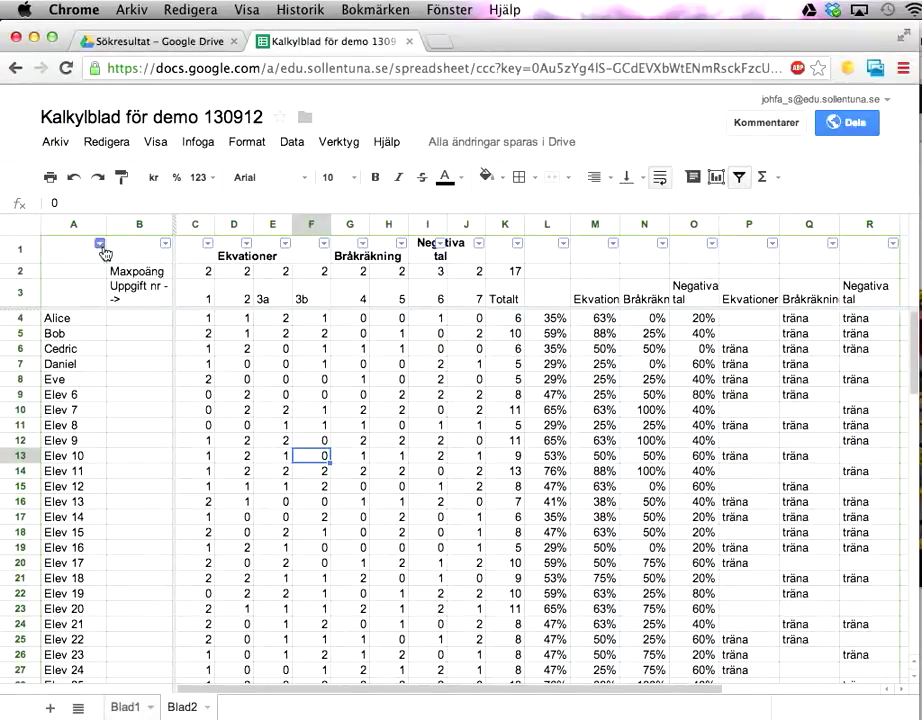
left_click(166, 246)
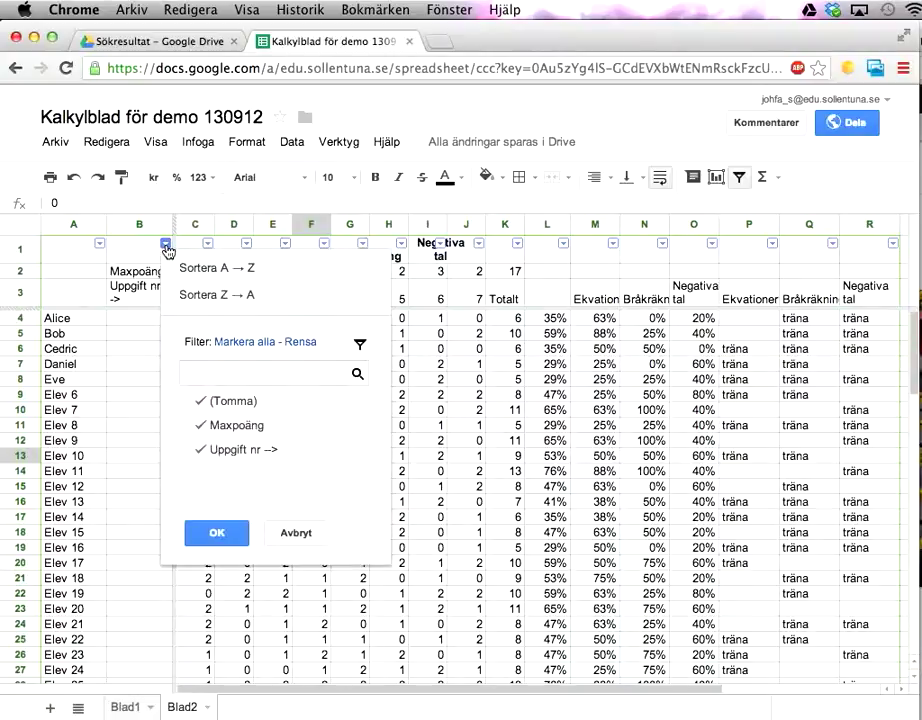
left_click(166, 246)
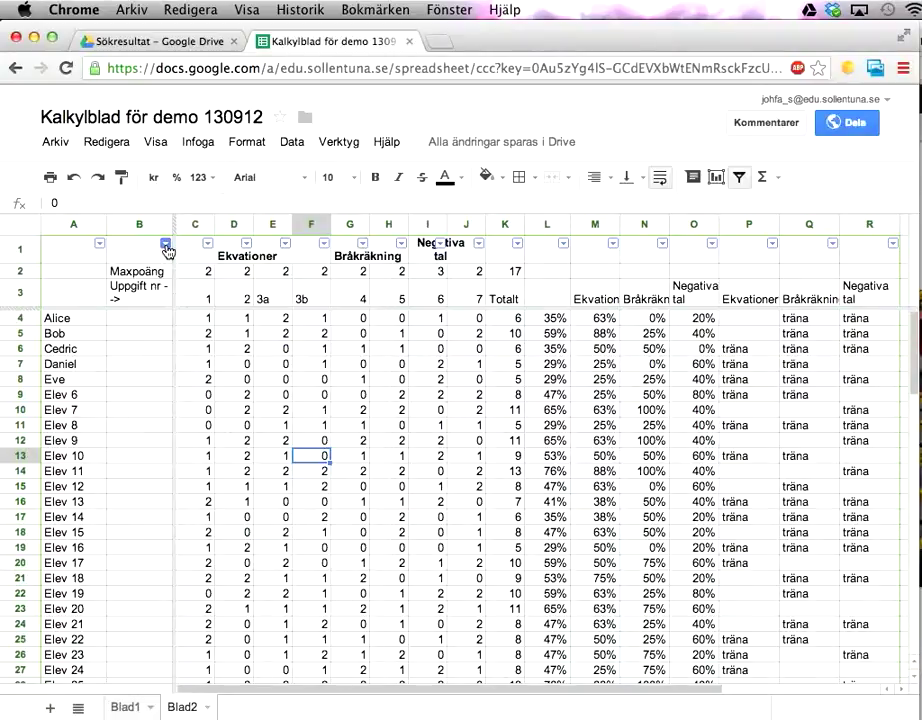
Step: Filter the Ekvationer column P to exclude blank (Tomma) entries, and look over the remaining student names in column A
left_click(761, 296)
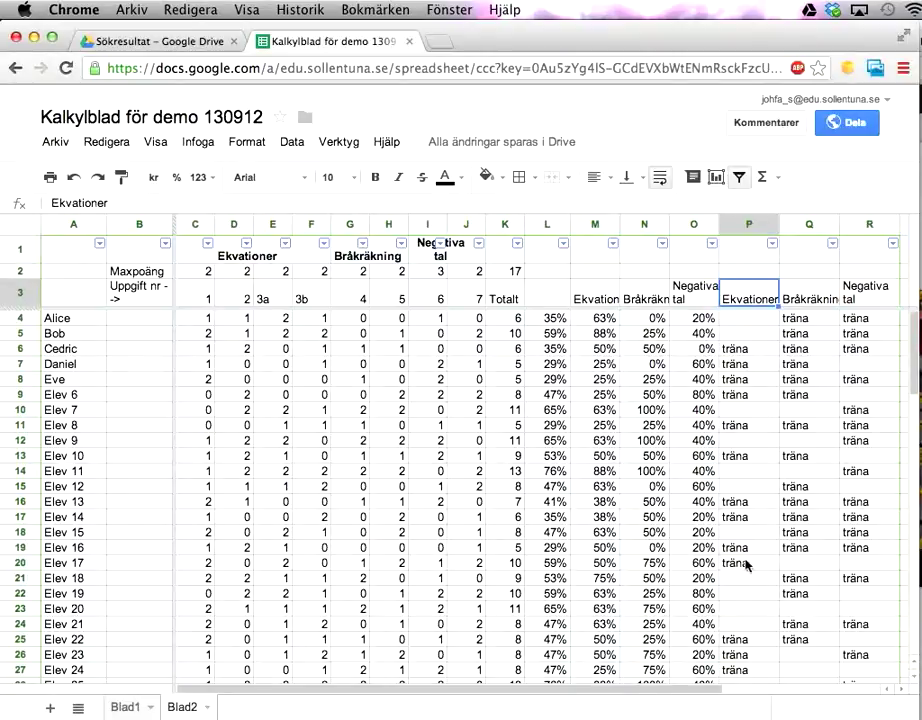
left_click(773, 244)
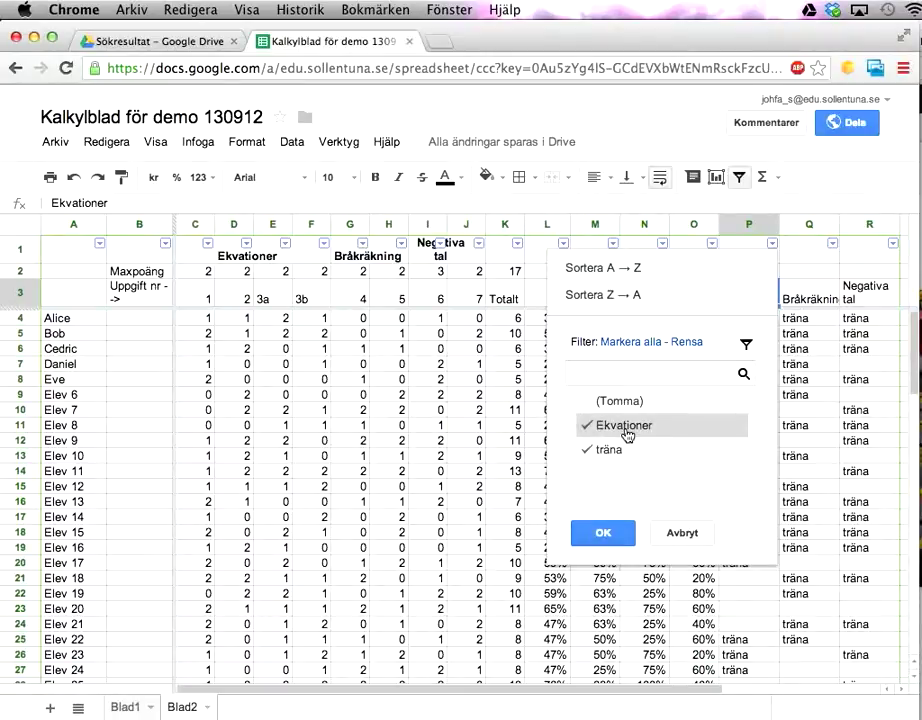
left_click(601, 534)
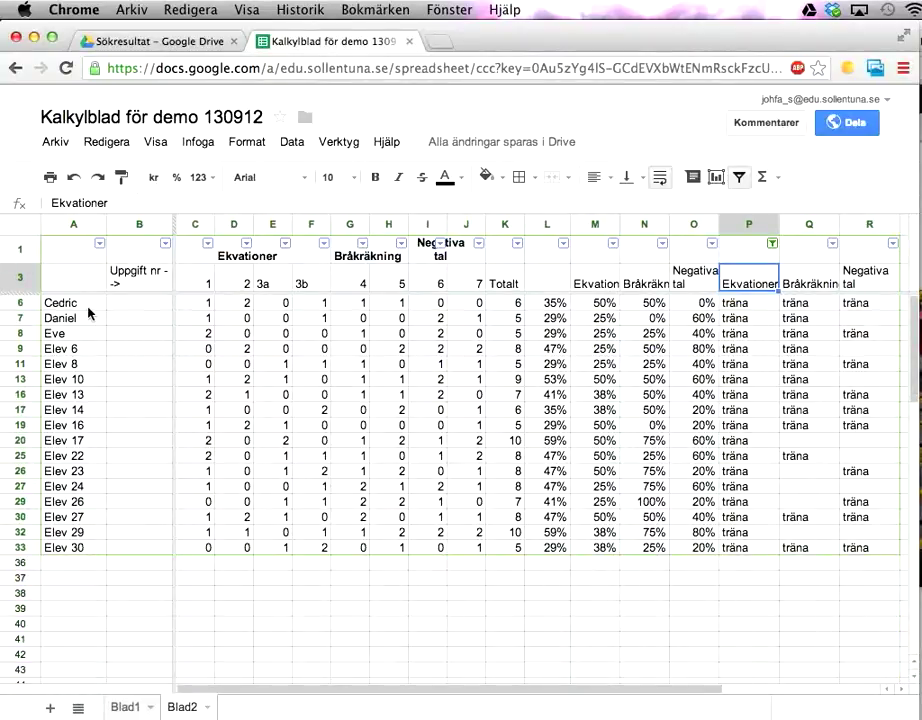
left_click_drag(72, 302, 85, 551)
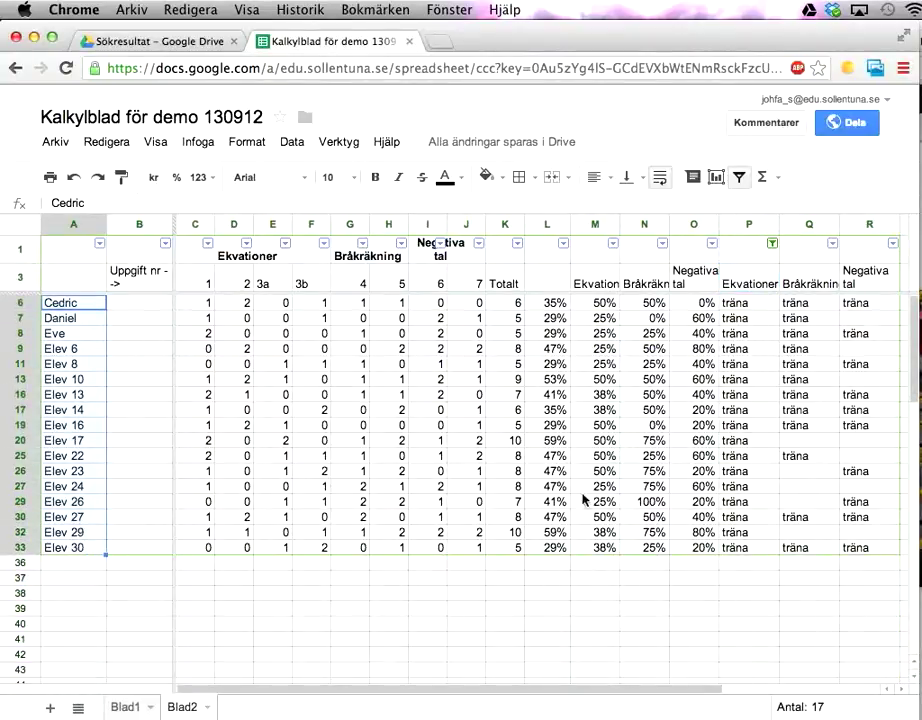
left_click(737, 456)
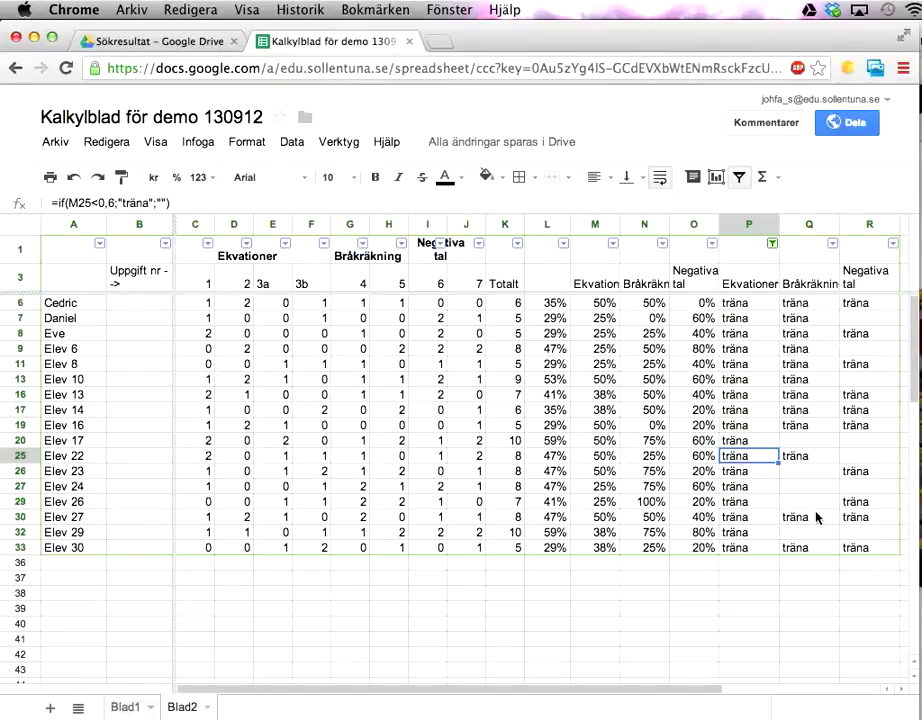
Step: Filter the Bråkräkning column Q to exclude blank (Tomma) entries as well
left_click(834, 244)
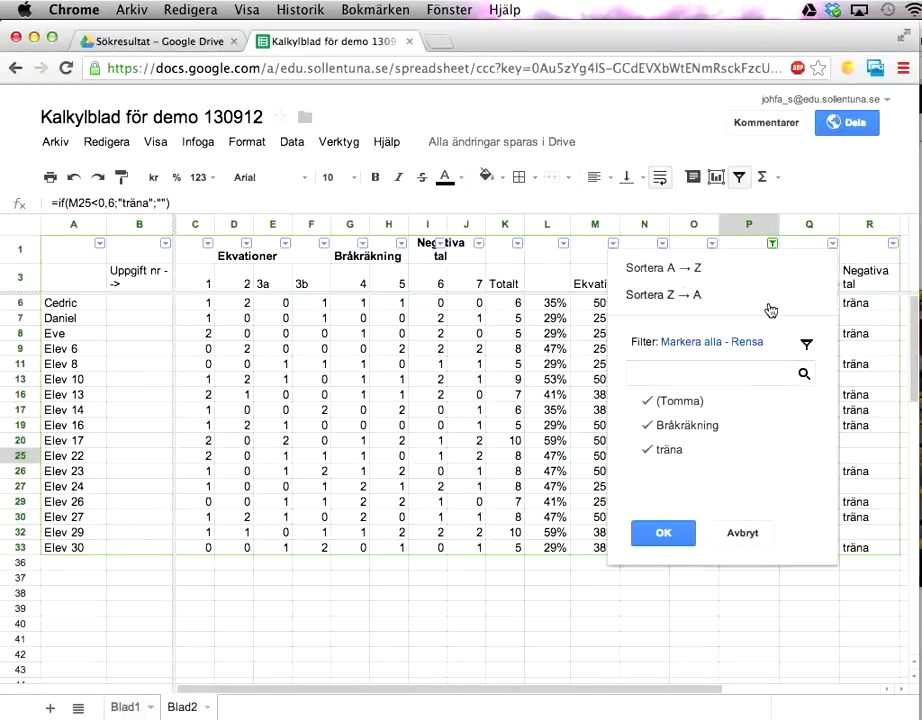
left_click(696, 404)
left_click(659, 533)
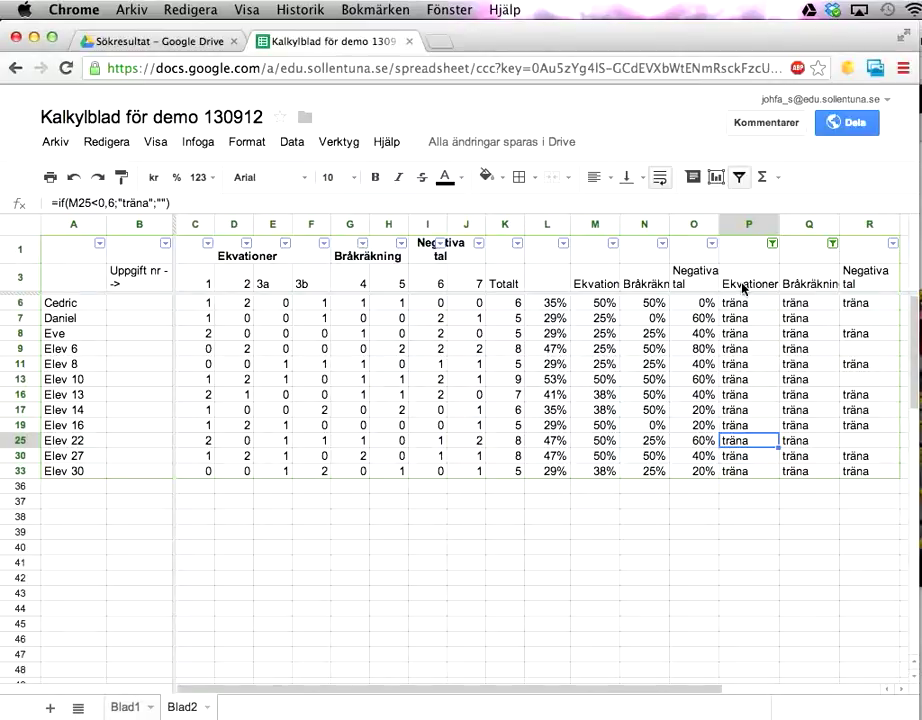
Step: Try to reset the Ekvationer column P filter by clearing all of its selected values
left_click(772, 244)
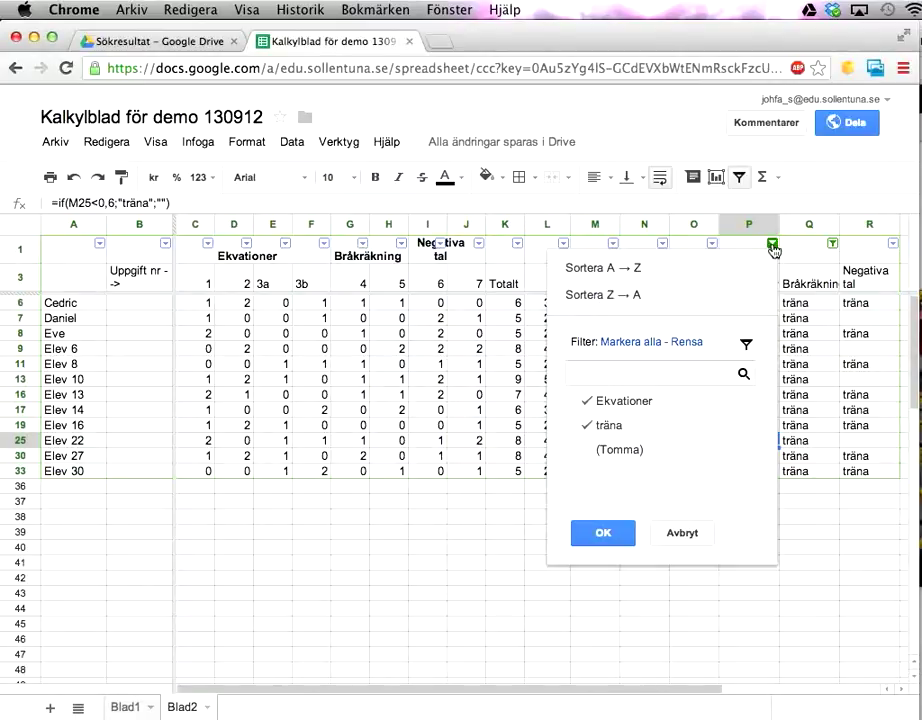
left_click(692, 344)
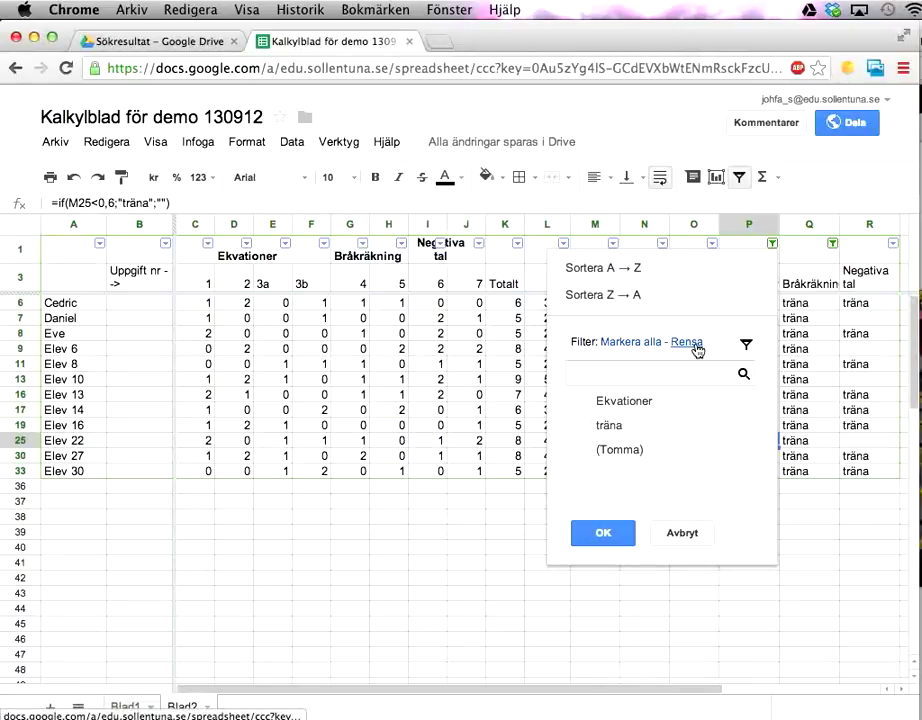
left_click(598, 544)
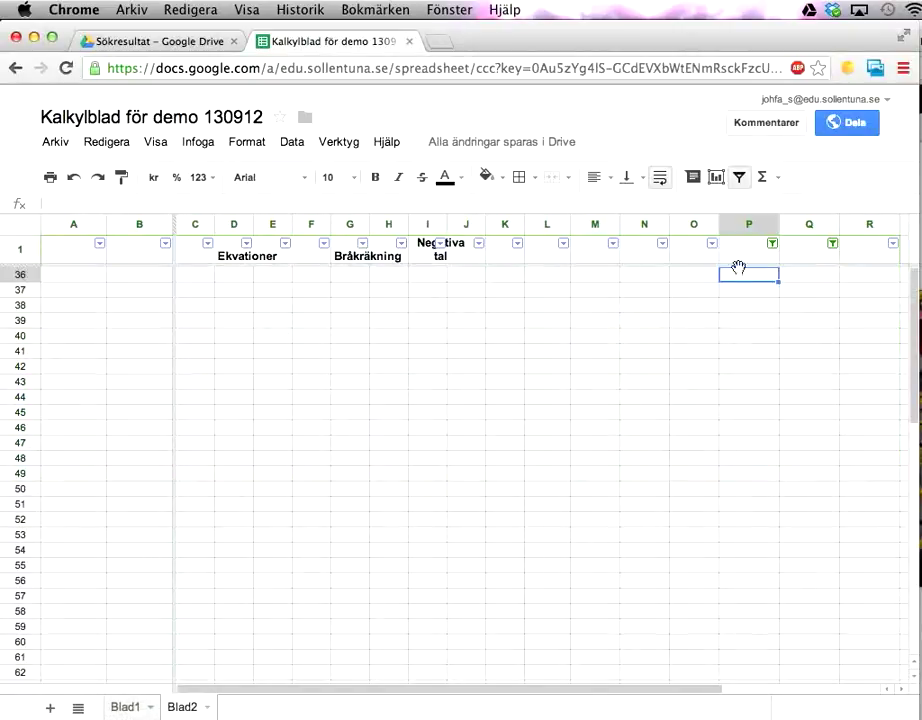
Step: Select all values in the Ekvationer column P filter and apply it
left_click(772, 243)
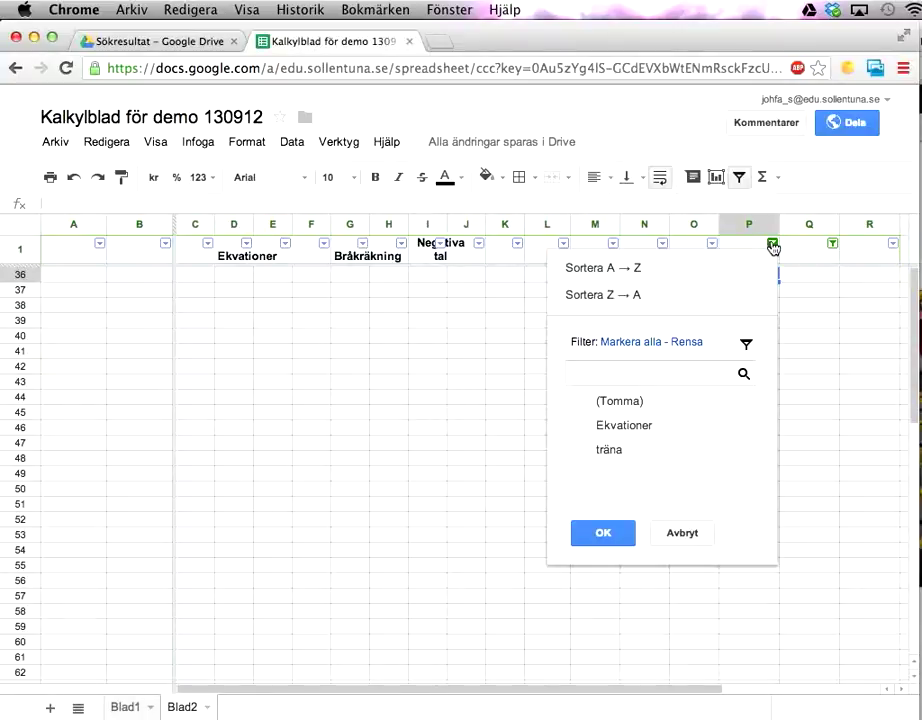
left_click(650, 352)
left_click(609, 533)
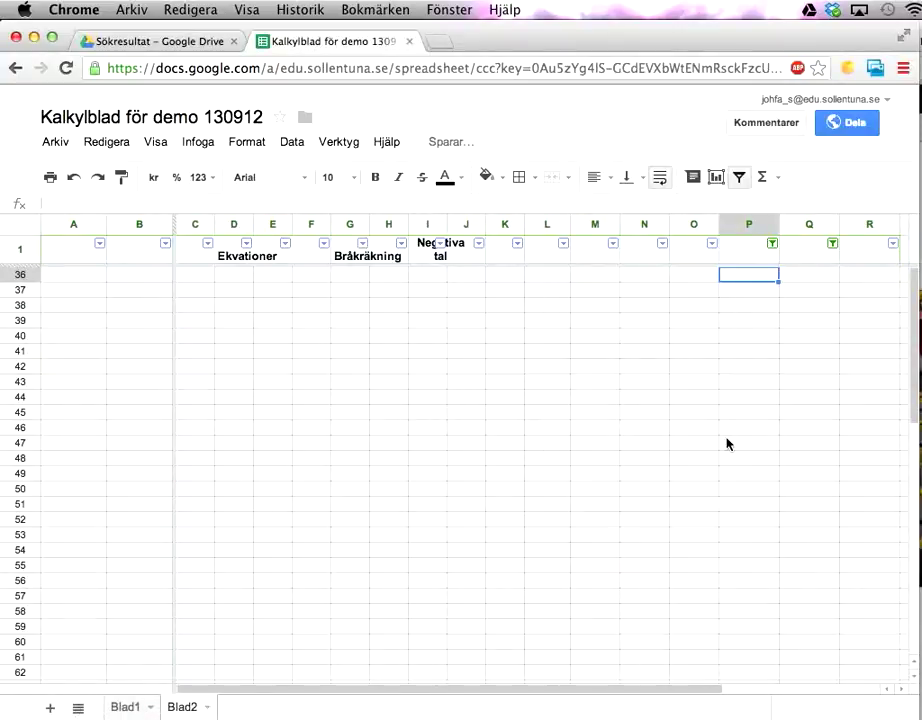
Step: Select all values in the Bråkräkning column Q filter, including (Tomma), and apply it to show the full student list
left_click(831, 245)
left_click(831, 245)
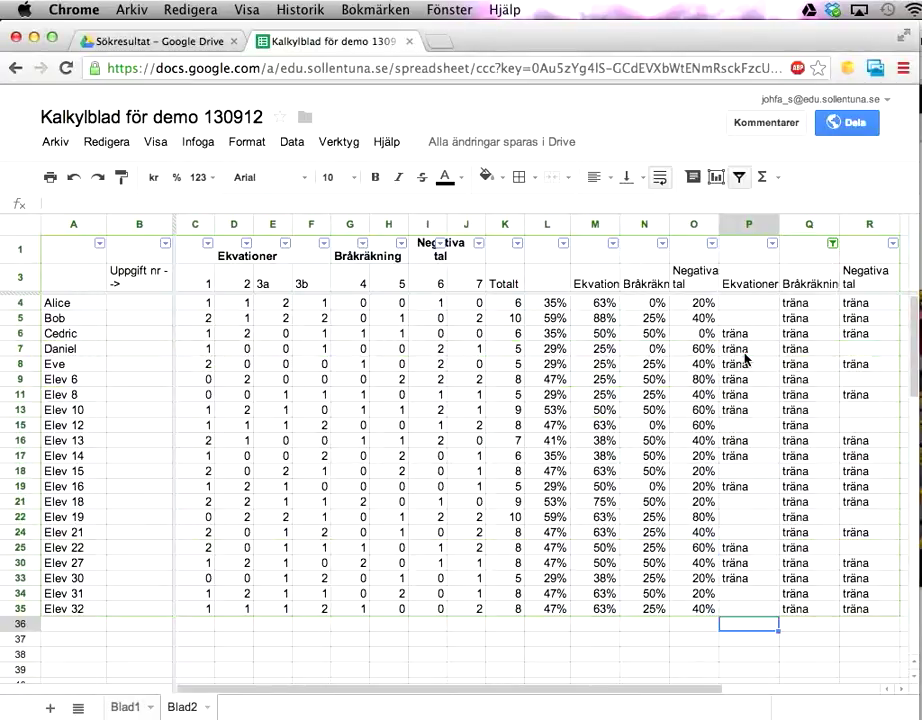
left_click(832, 244)
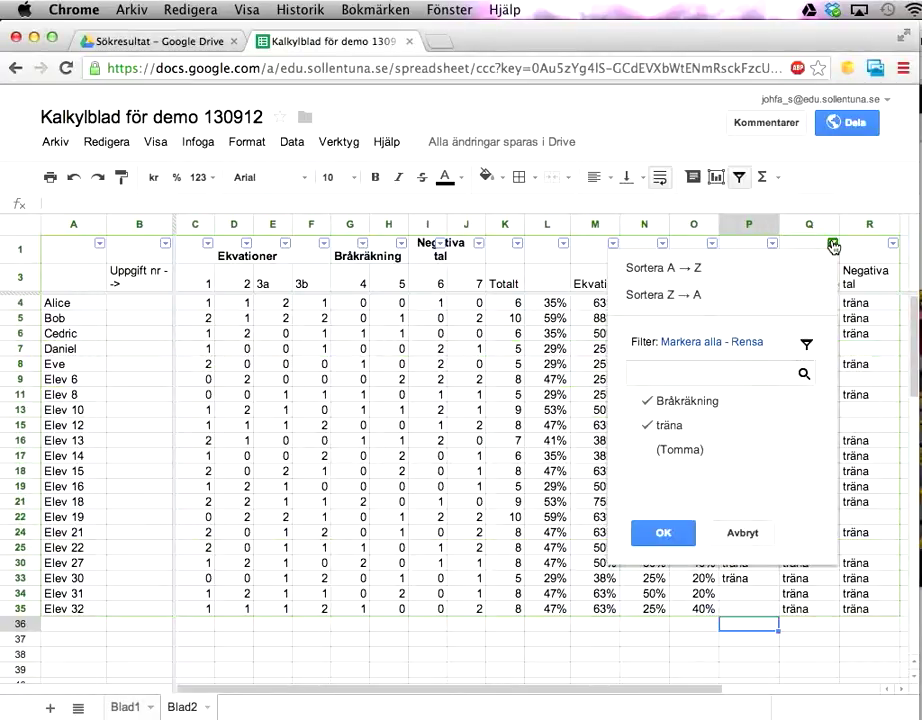
left_click(689, 344)
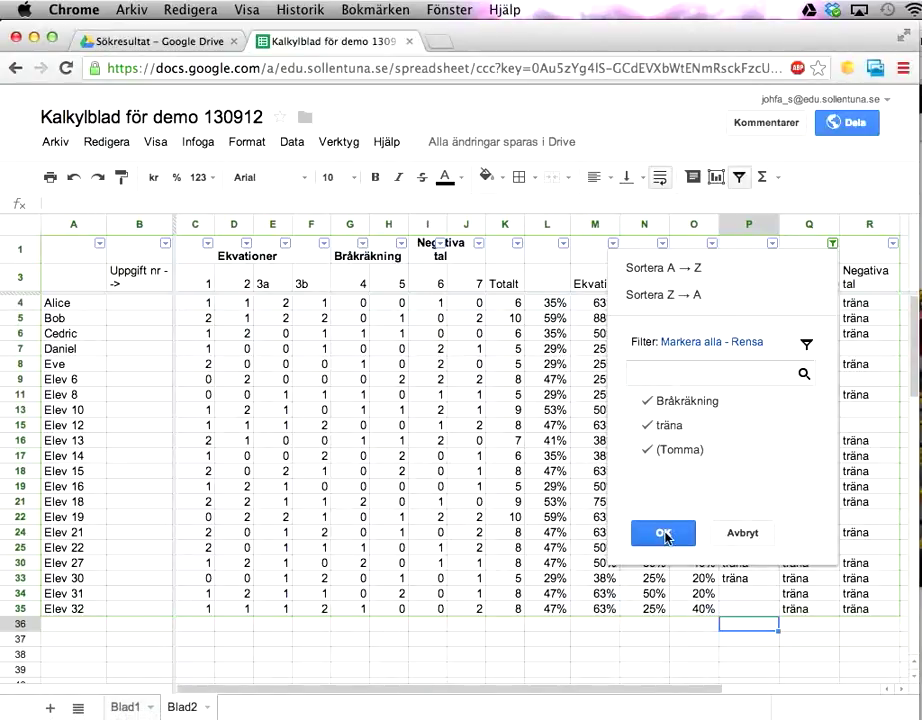
left_click(663, 532)
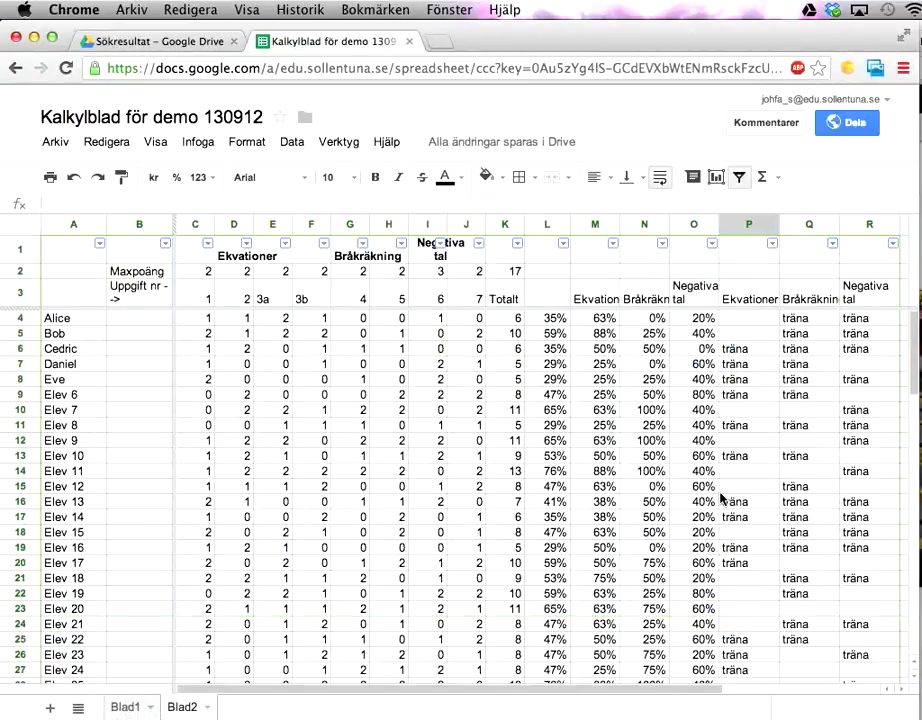